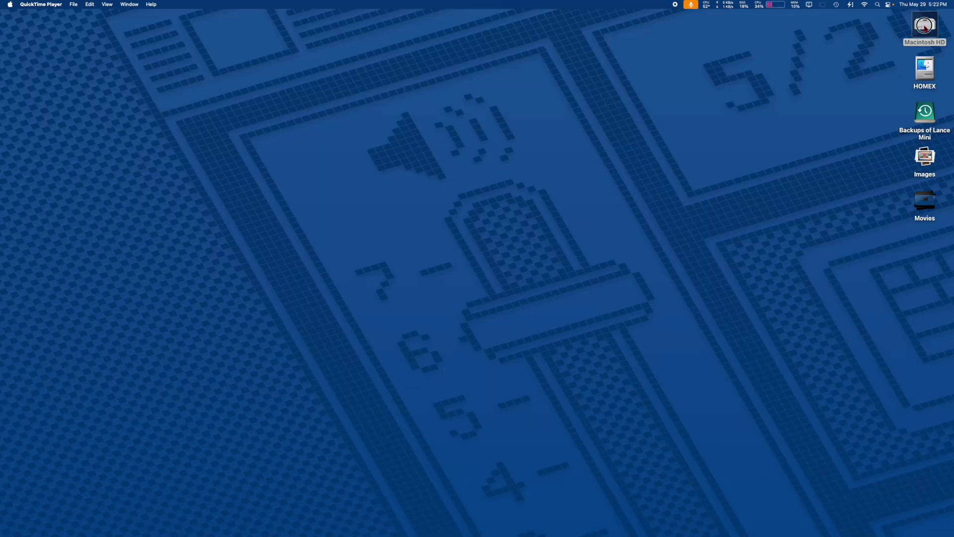
- Open the Pictures folder via Macintosh HD, Users and the home folder
left_click(925, 28)
double_click(926, 29)
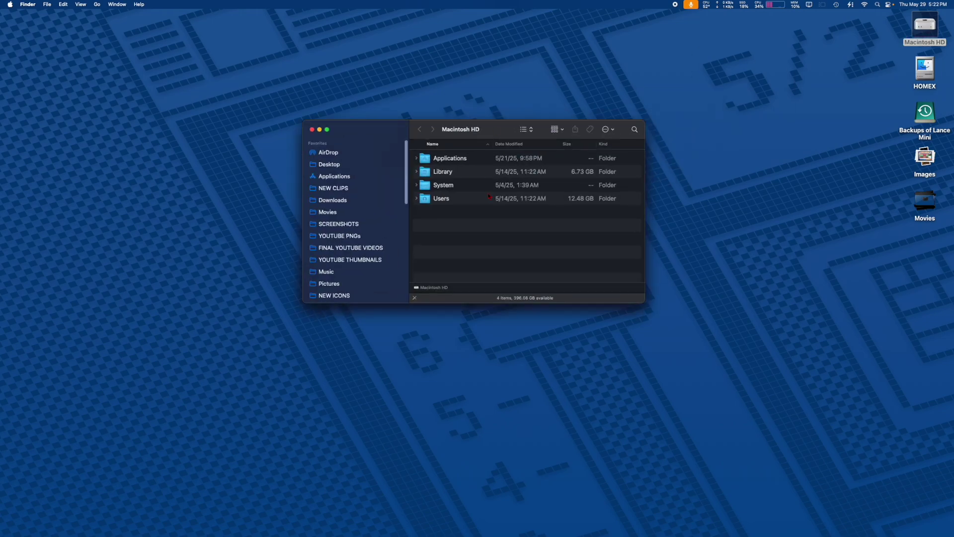
double_click(464, 199)
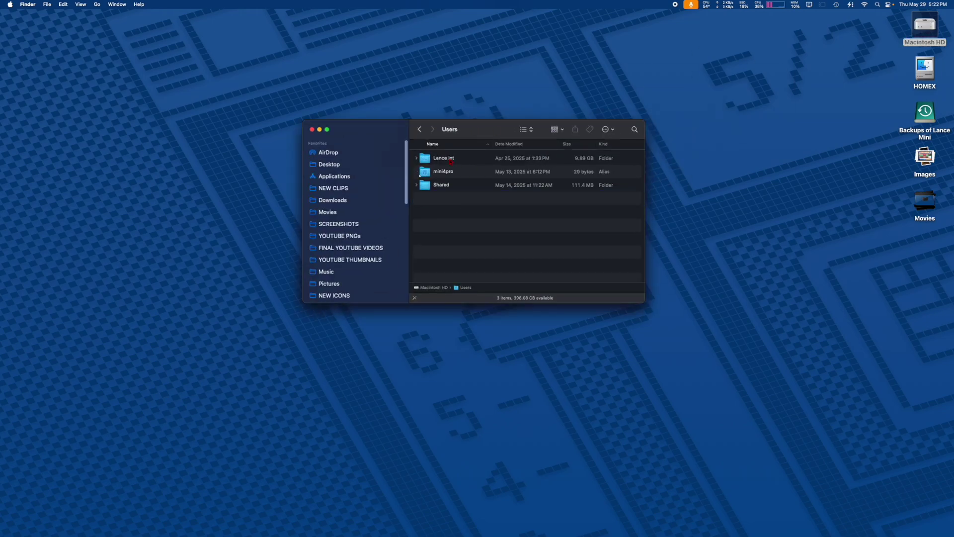
left_click(450, 161)
double_click(451, 161)
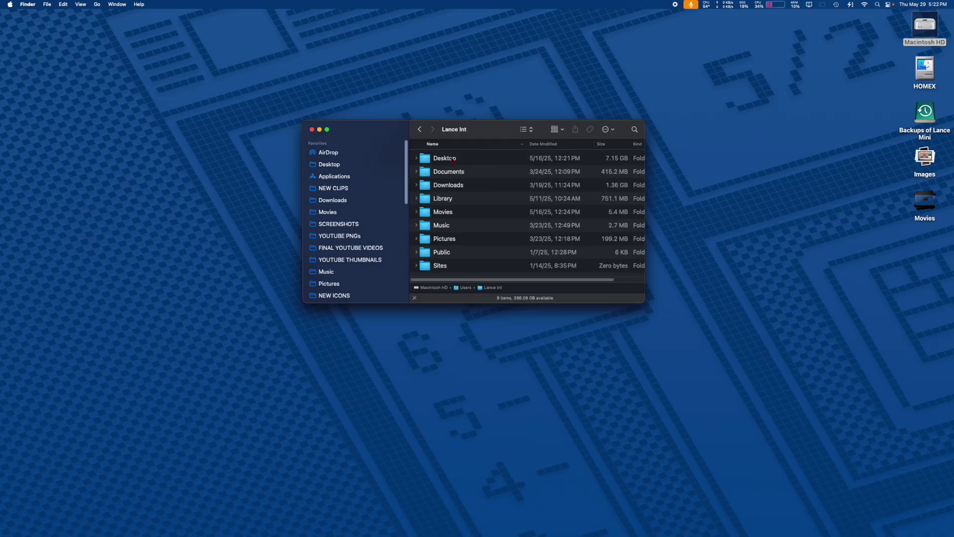
double_click(440, 240)
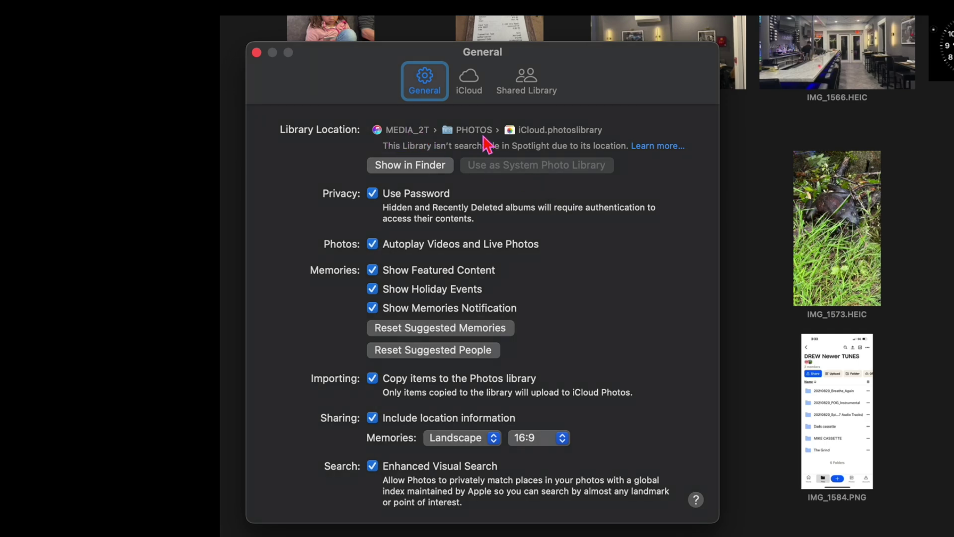
- Review the library's iCloud sync settings, then return to General settings
left_click(473, 84)
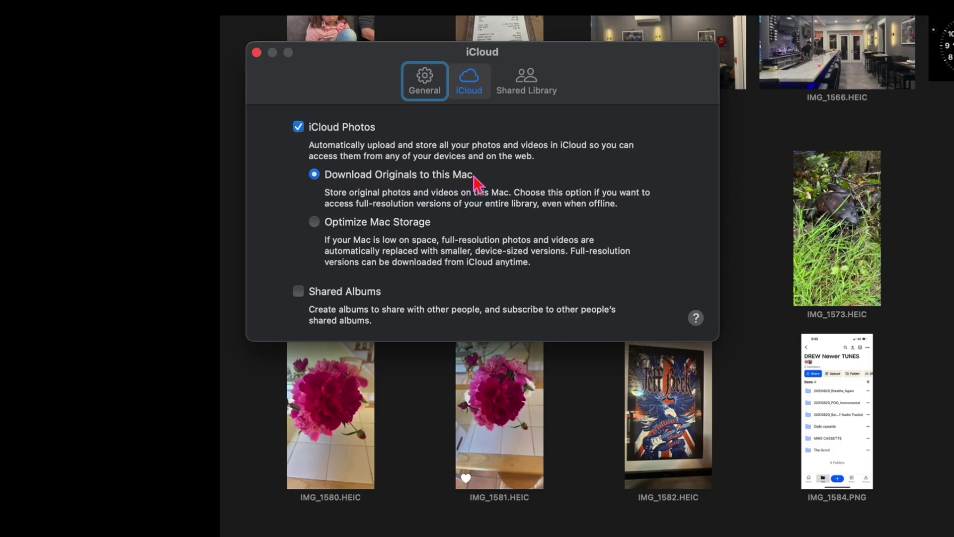
left_click(423, 89)
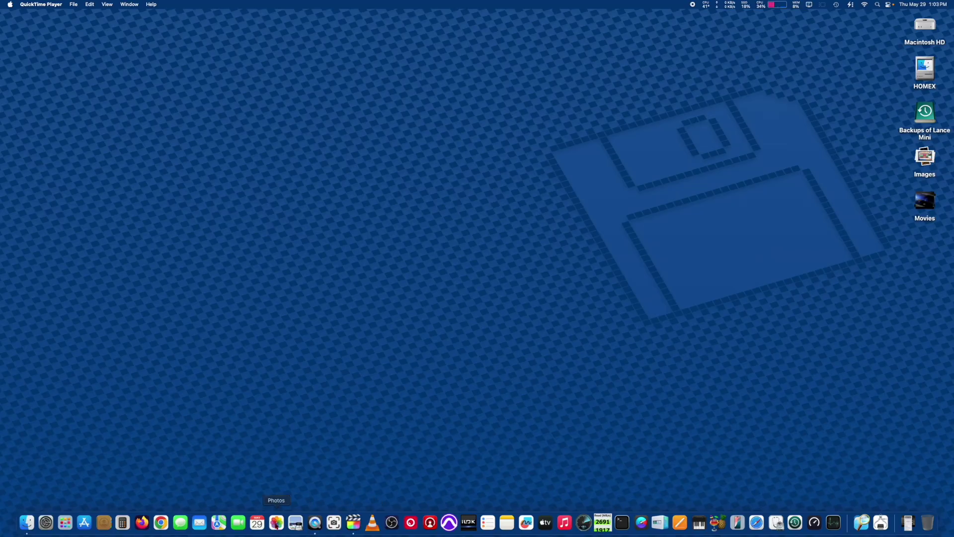
- Create a new Photos library named MAIN PHOTOS from the library chooser
left_click(276, 522, "alt")
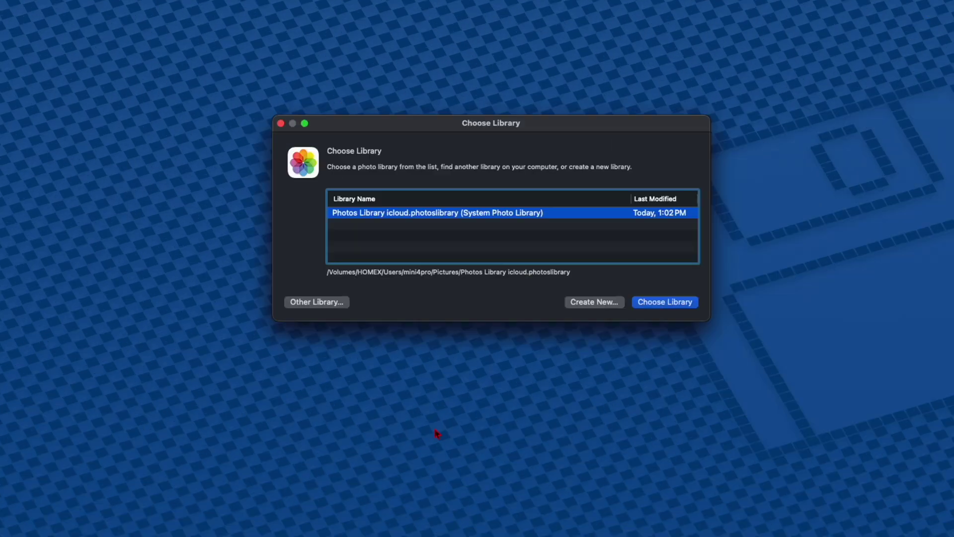
left_click(579, 303)
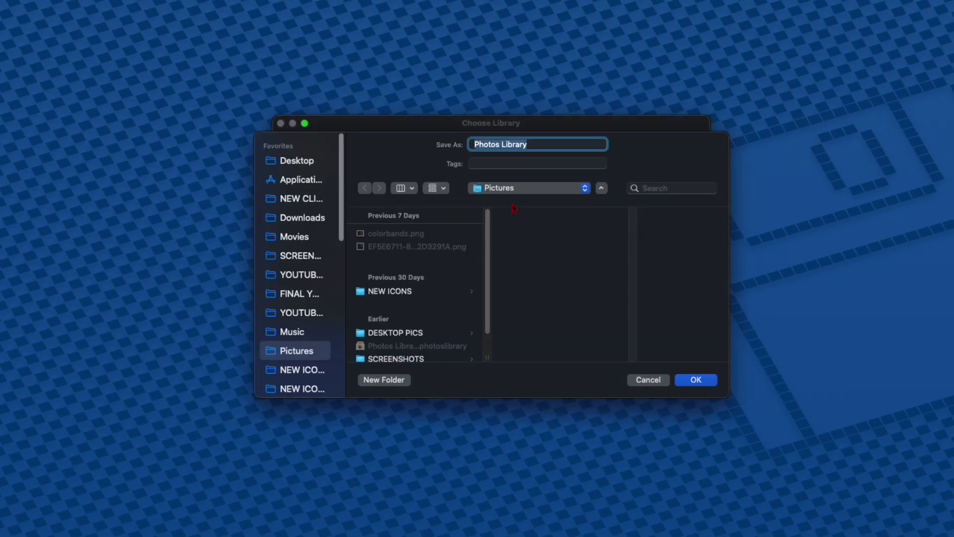
type("MAI")
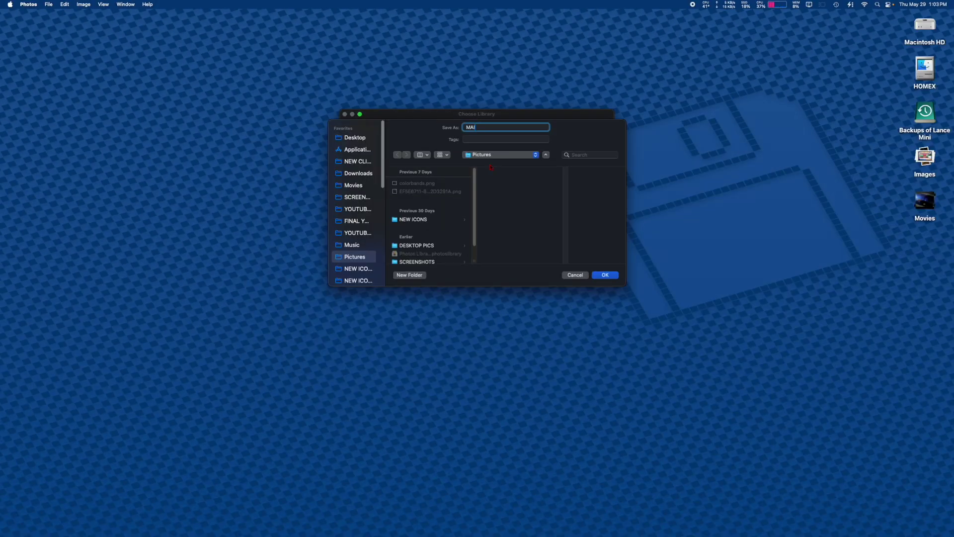
type("N PHOTOS")
scroll(361, 225, "down", 5)
scroll(361, 226, "down", 2)
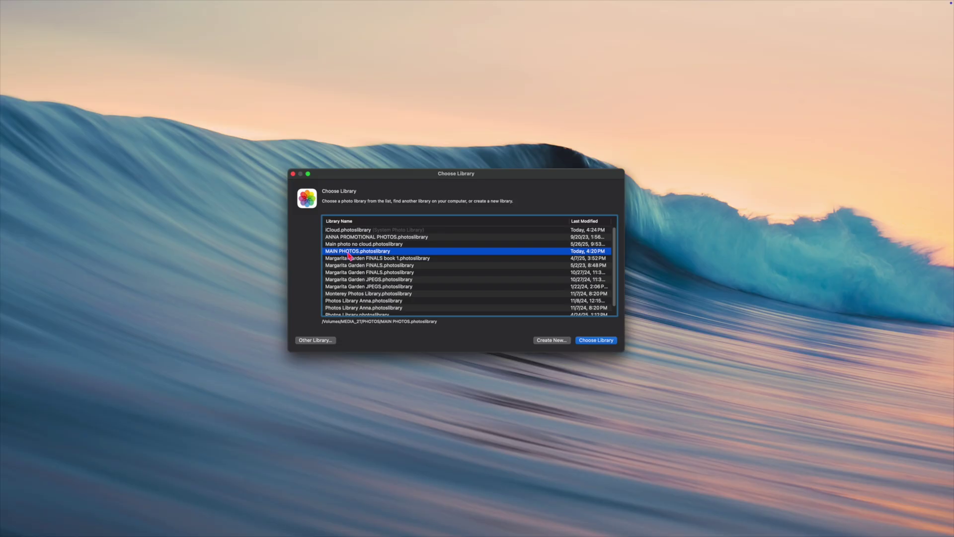
- Open the MAIN PHOTOS library and check its iCloud settings before returning to General
double_click(349, 251)
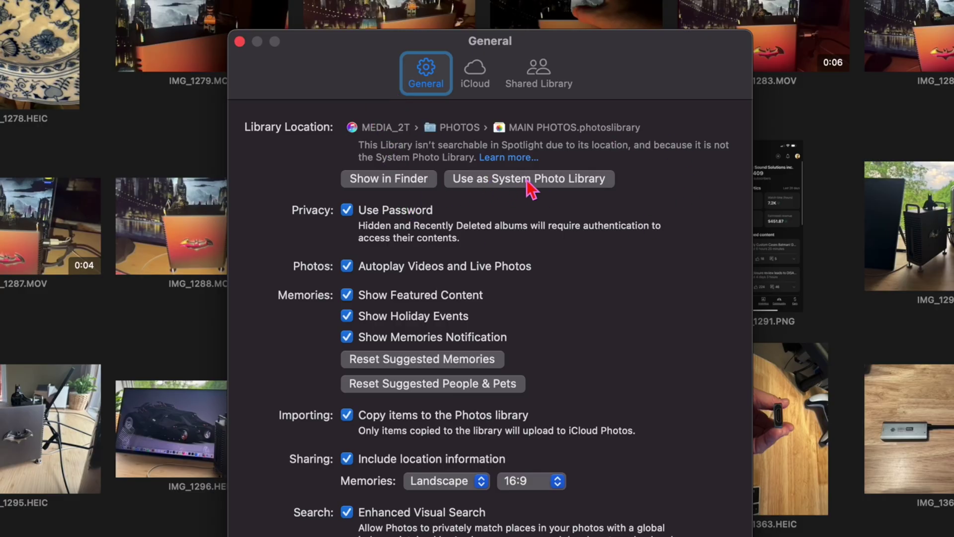
left_click(479, 62)
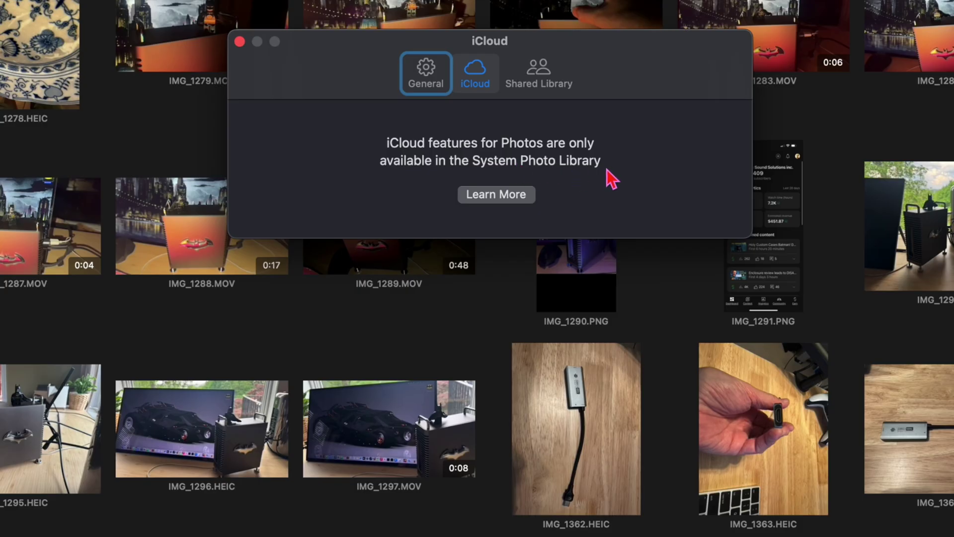
left_click(425, 75)
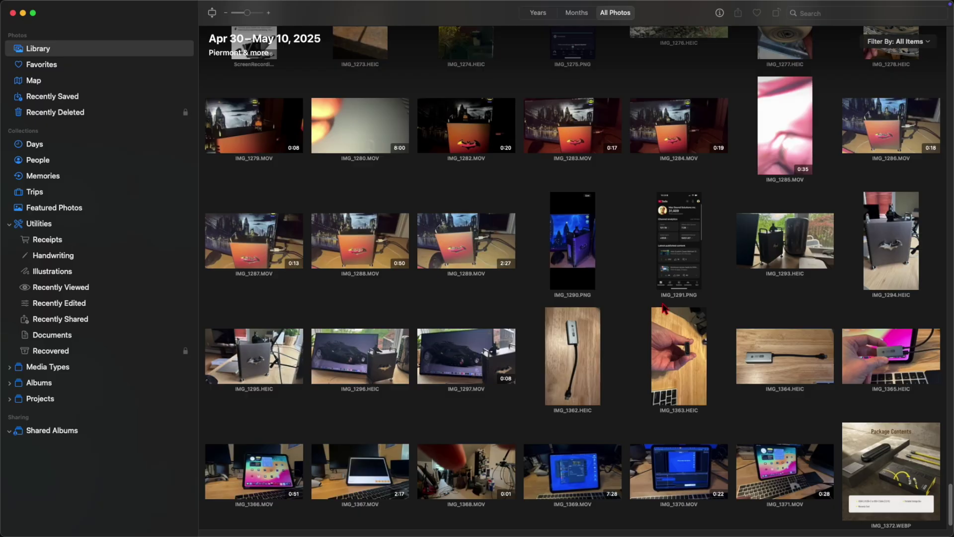
- Select all 370 items with Command-A and collapse the Utilities sidebar list
scroll(664, 308, "down", 2)
scroll(664, 308, "up", 20)
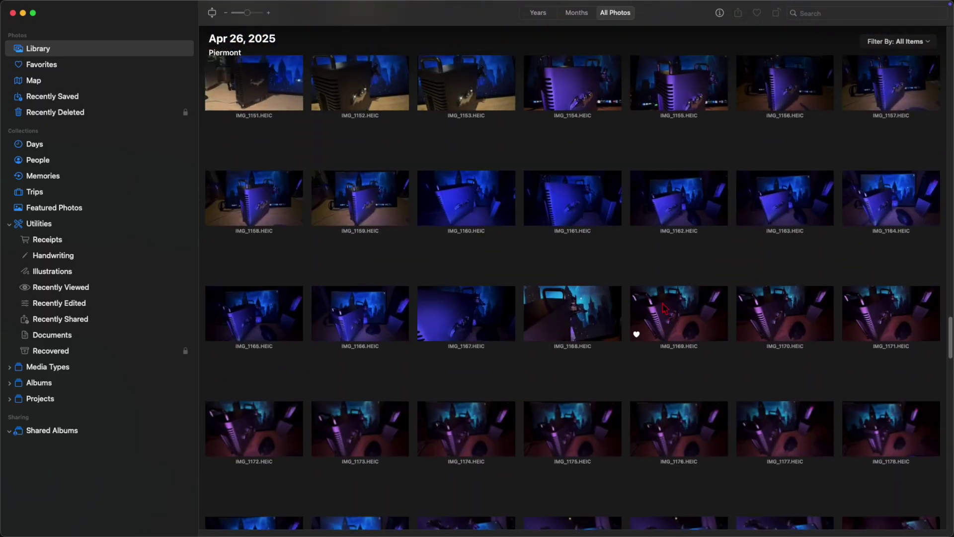
scroll(662, 304, "up", 20)
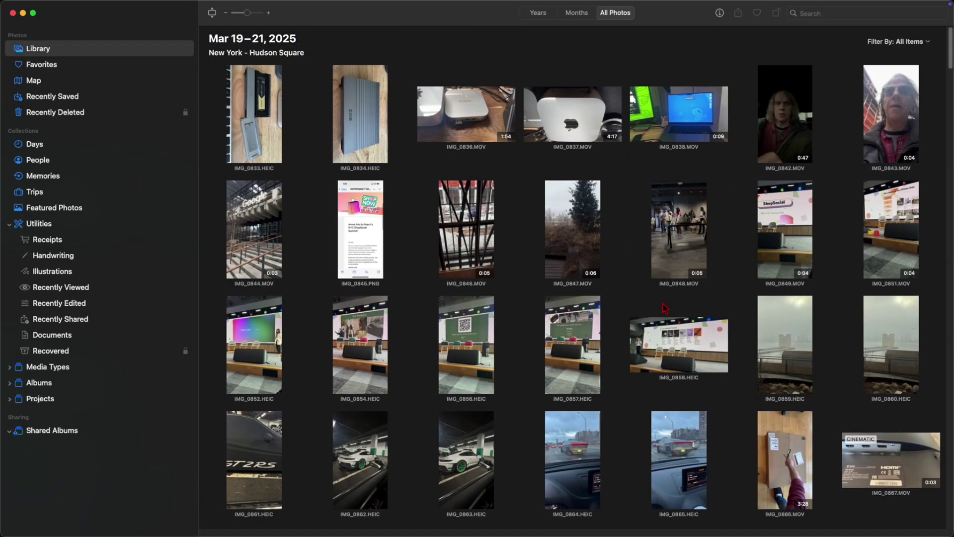
key("super+a")
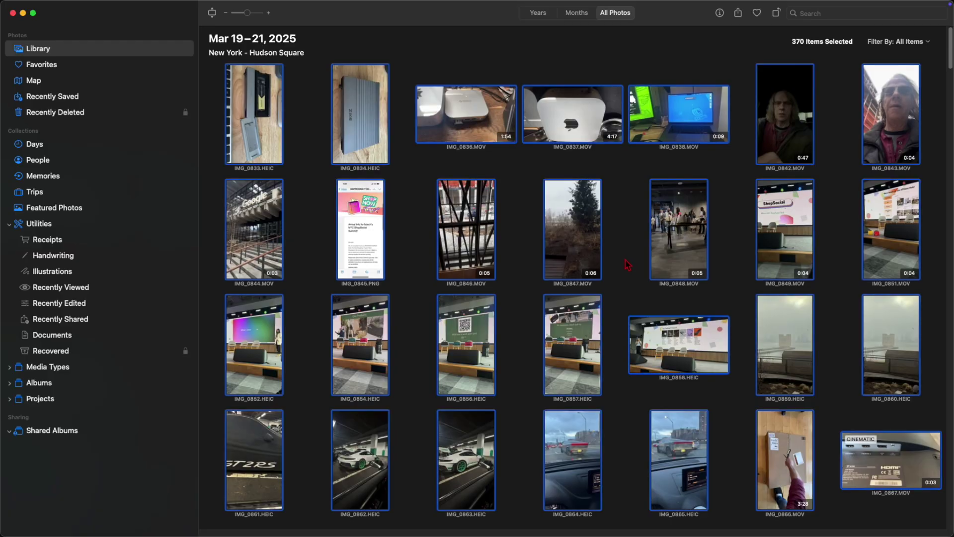
scroll(628, 264, "down", 20)
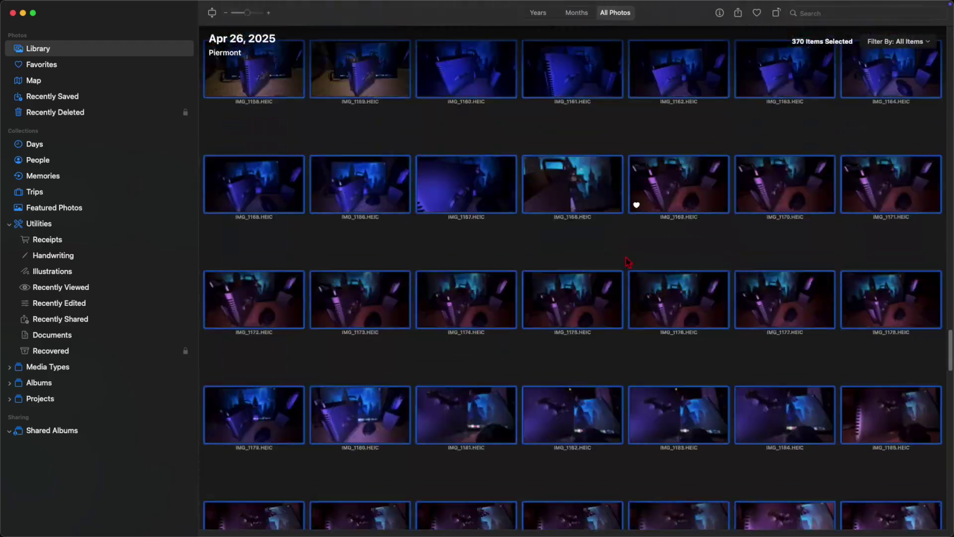
scroll(628, 262, "down", 20)
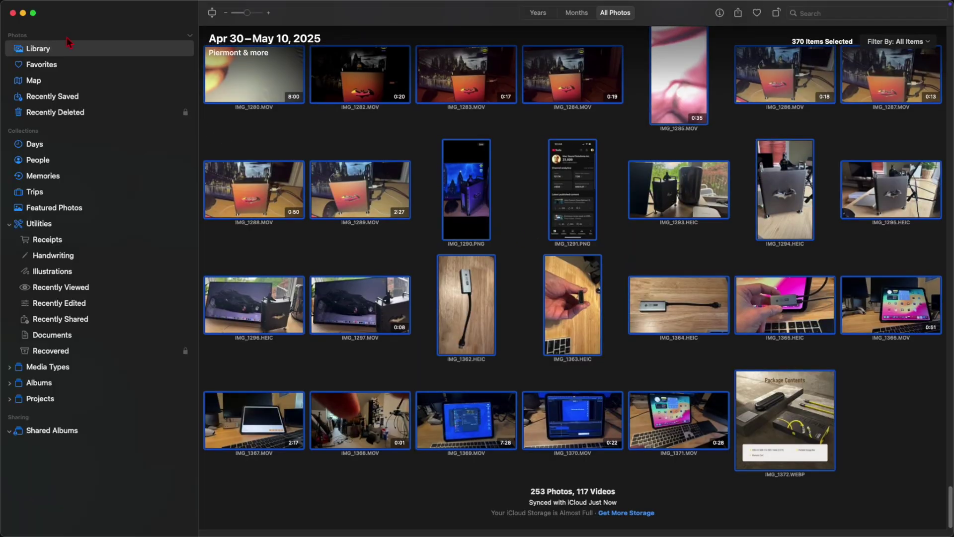
mouse_move(61, 5)
left_click(9, 226)
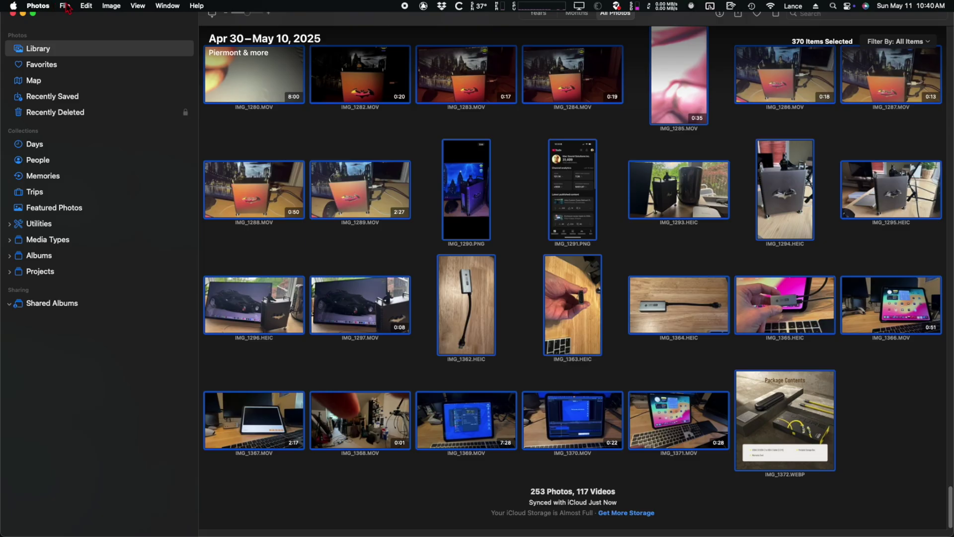
- Export the 370 items as unmodified originals, accepting the default naming options
left_click(66, 6)
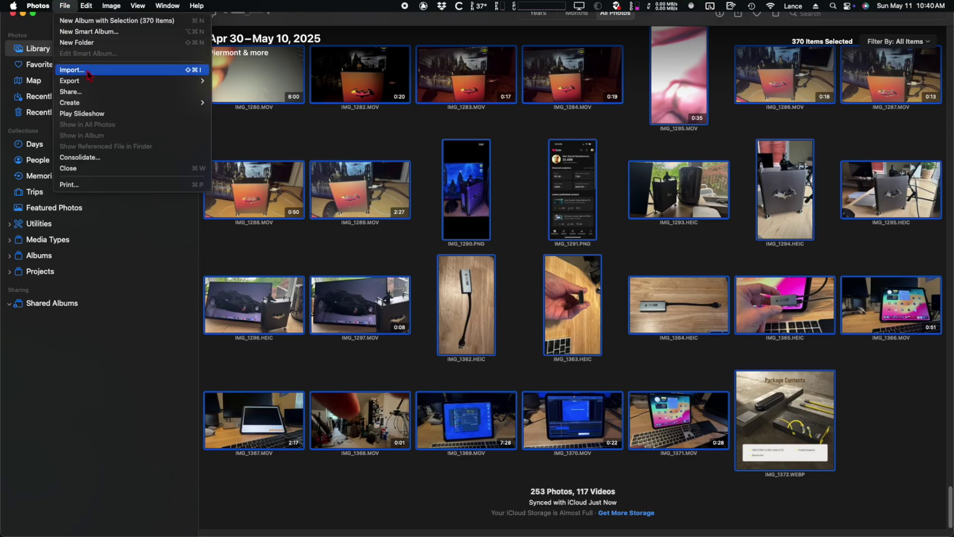
mouse_move(89, 81)
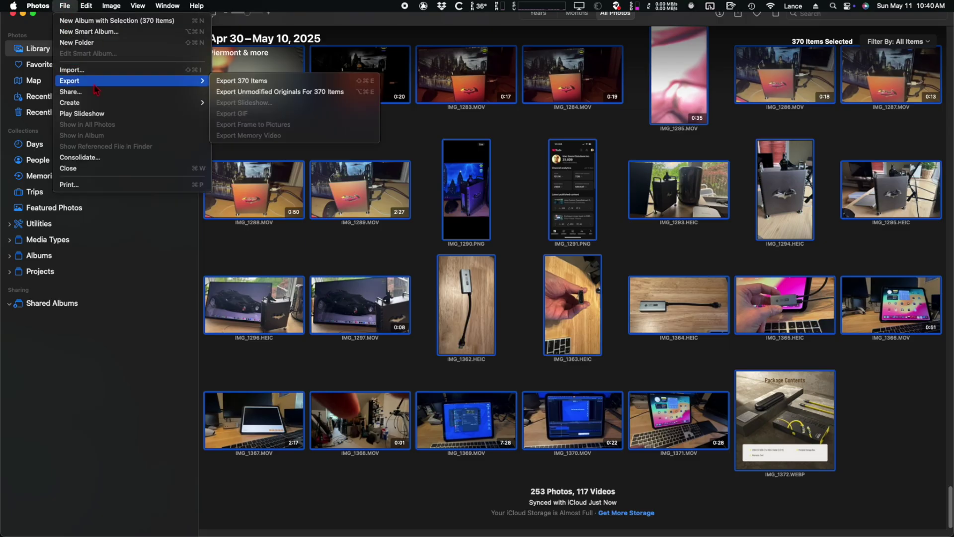
left_click(326, 97)
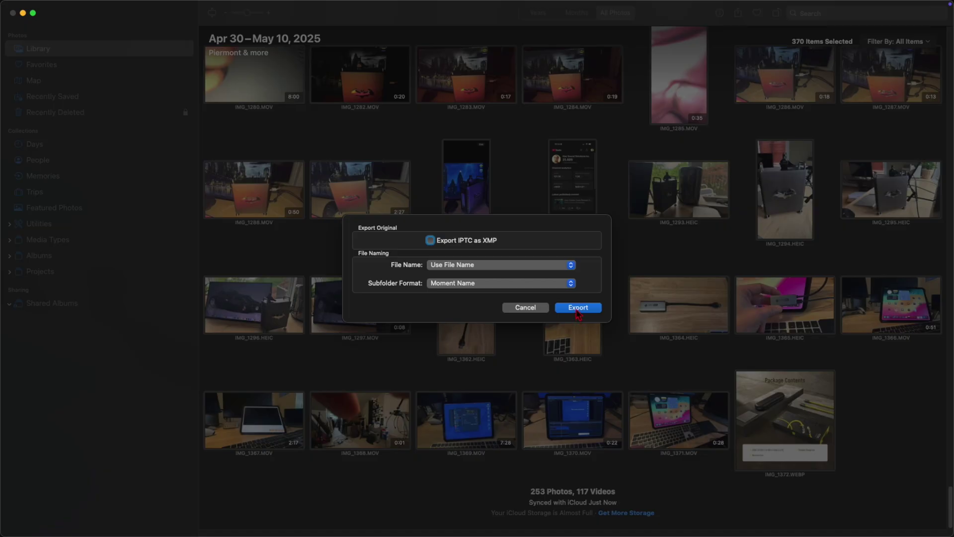
left_click(577, 312)
- Create a PHOTO BACKUP 5-11-25 folder on RAID 4T and export the originals into it
left_click(578, 308)
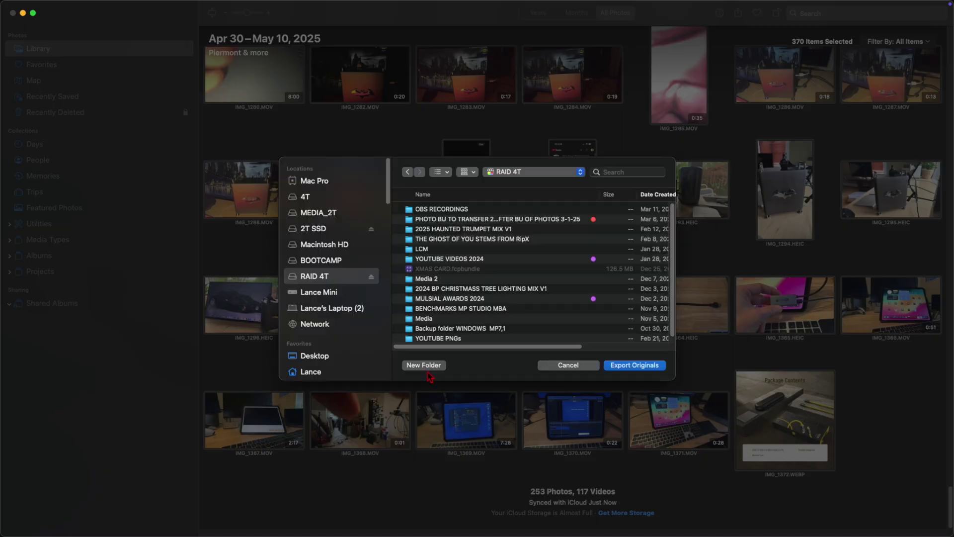
left_click(440, 364)
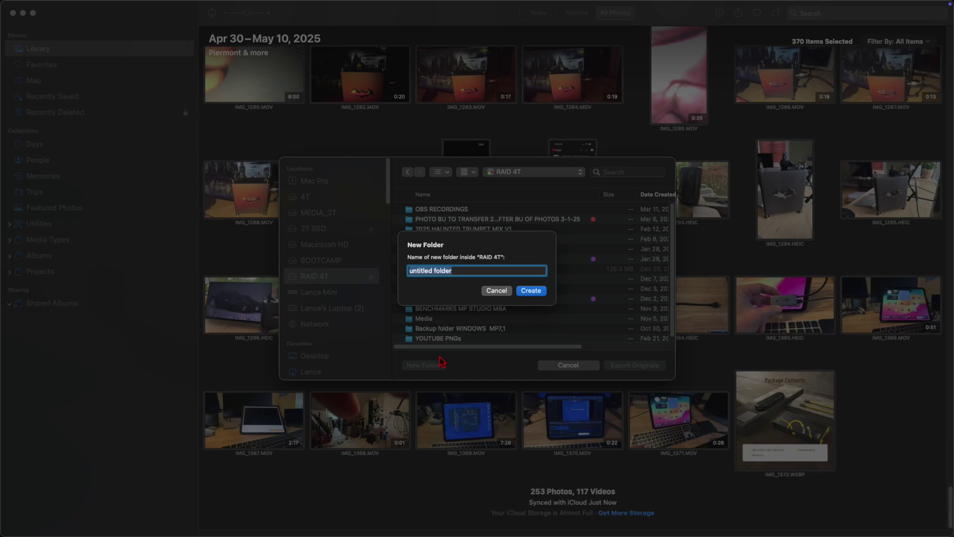
key("BackSpace")
type("PHOTO BACKUP 5-11-25")
left_click(540, 293)
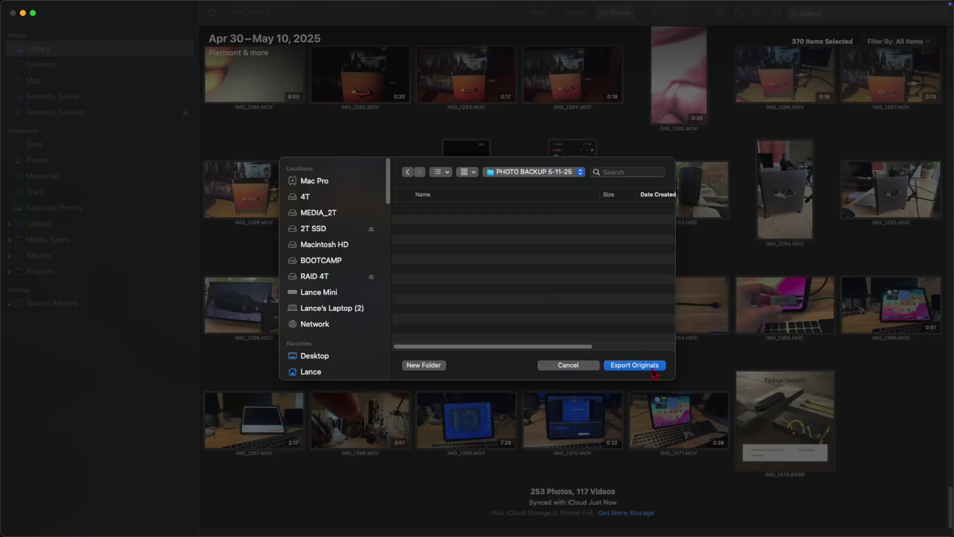
left_click(652, 369)
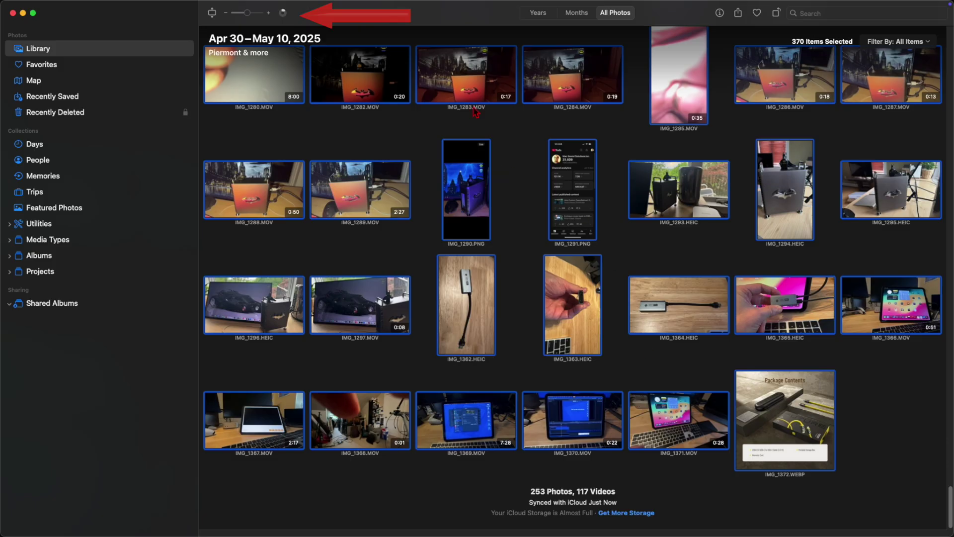
- Check the export's progress, then relaunch Photos into the library chooser
left_click(284, 14)
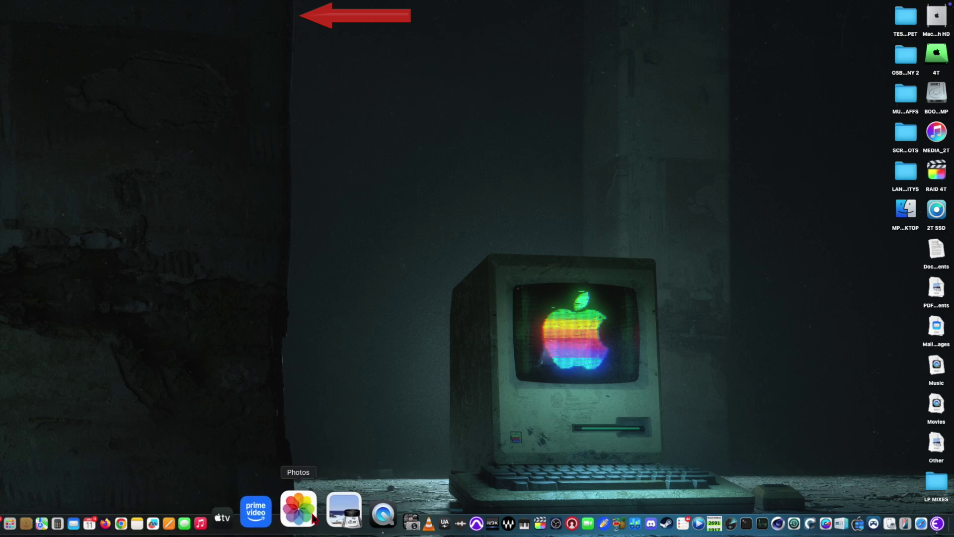
left_click(313, 518, "alt")
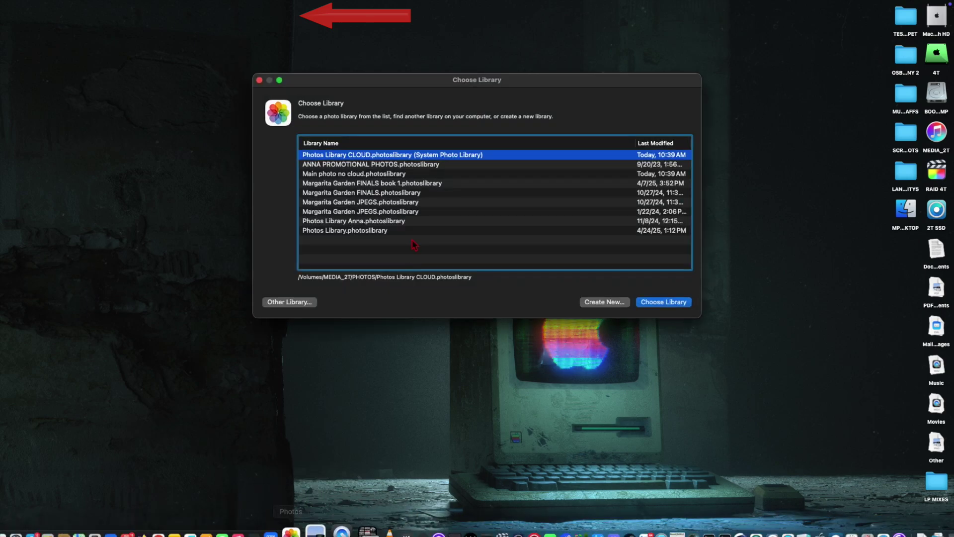
- Open the Main photo no cloud library from the Choose Library list
left_click(305, 175)
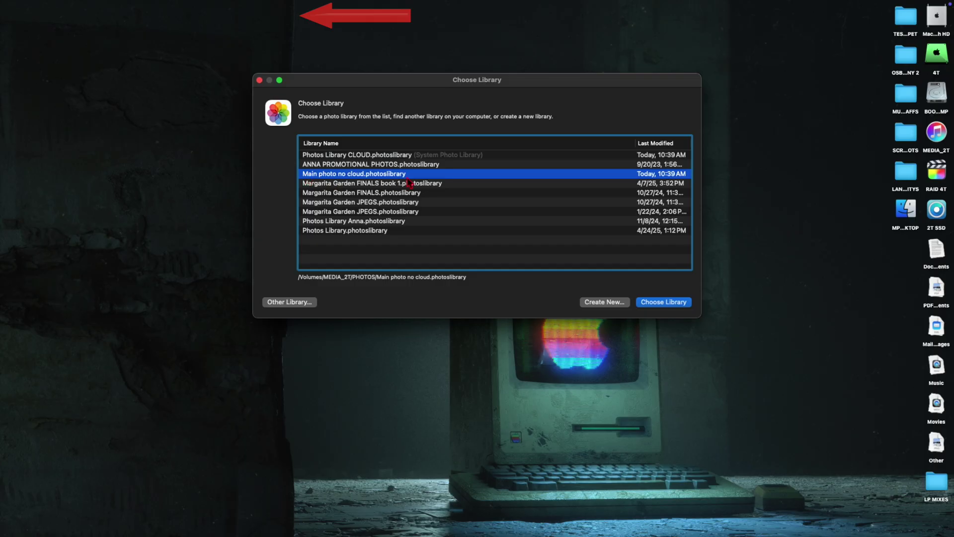
left_click(672, 302)
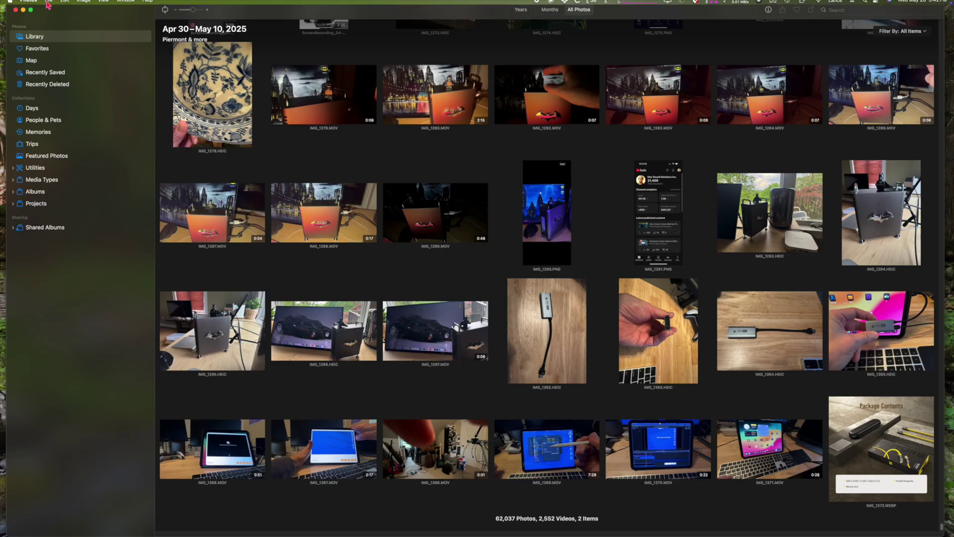
left_click(48, 4)
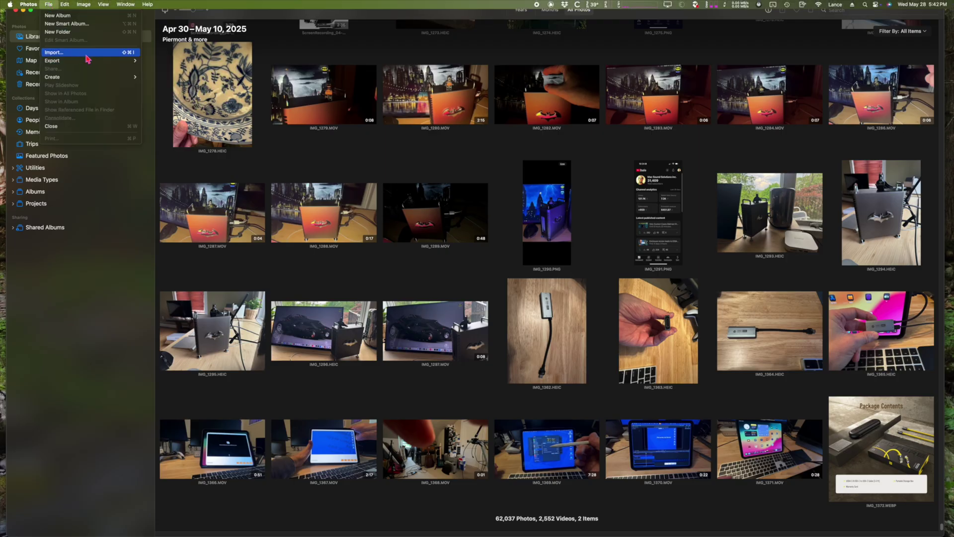
- Review the PHTOS BACKUP 5-11-25 folder and import all 26 new items
left_click(134, 54)
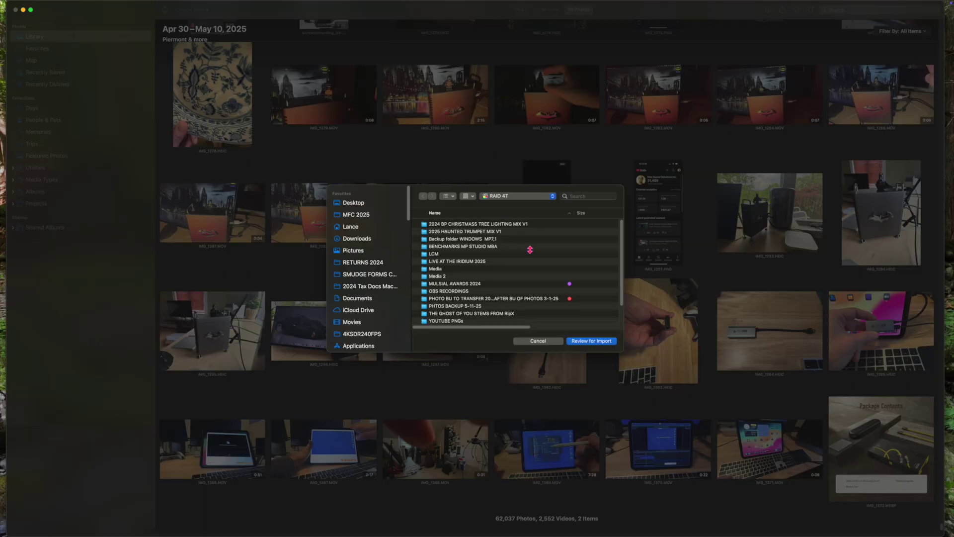
left_click(479, 309)
left_click(605, 342)
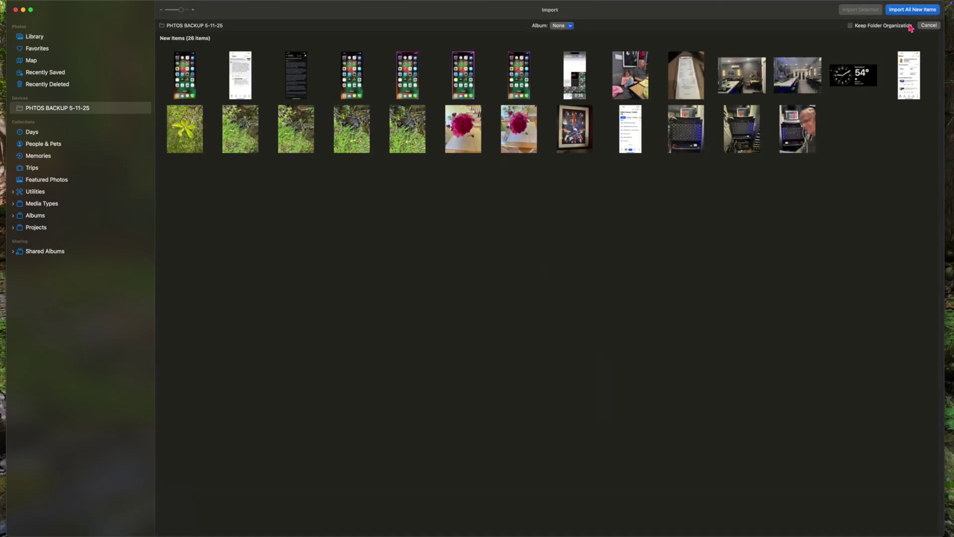
left_click(915, 11)
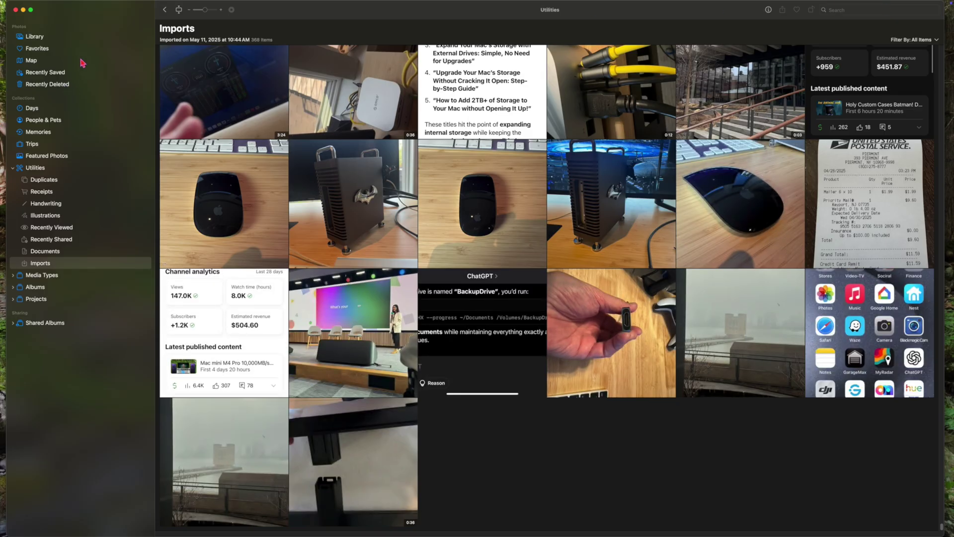
- Switch to the full Library grid and check the import's progress
left_click(43, 39)
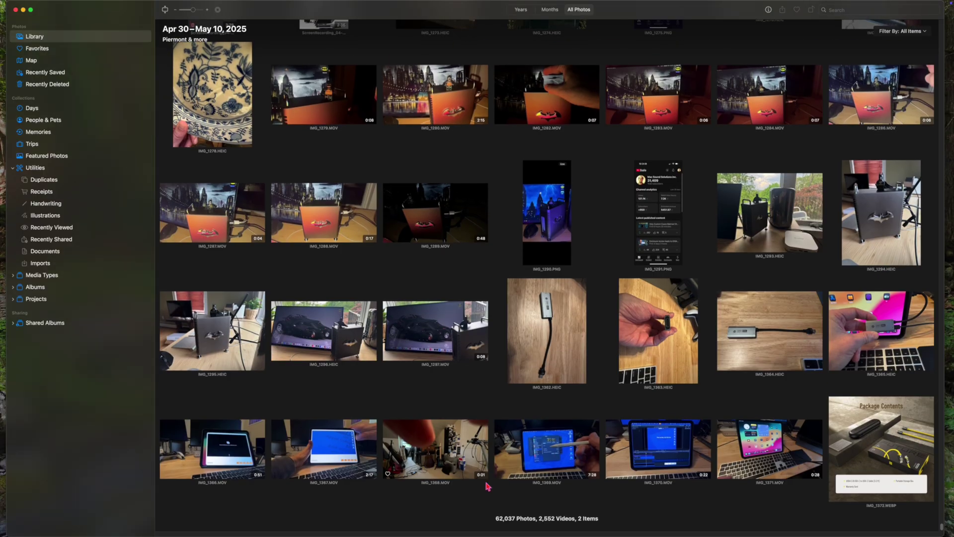
scroll(475, 473, "down", 5)
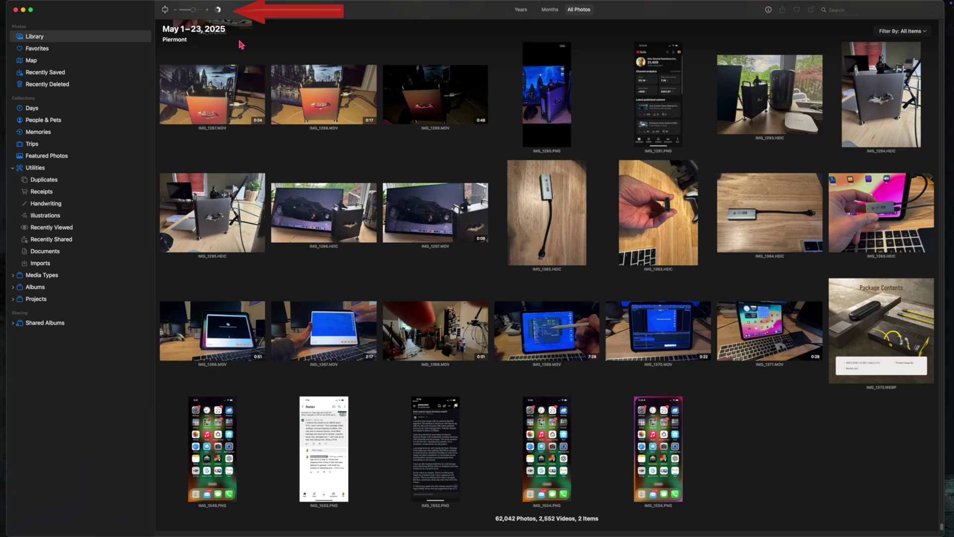
left_click(219, 11)
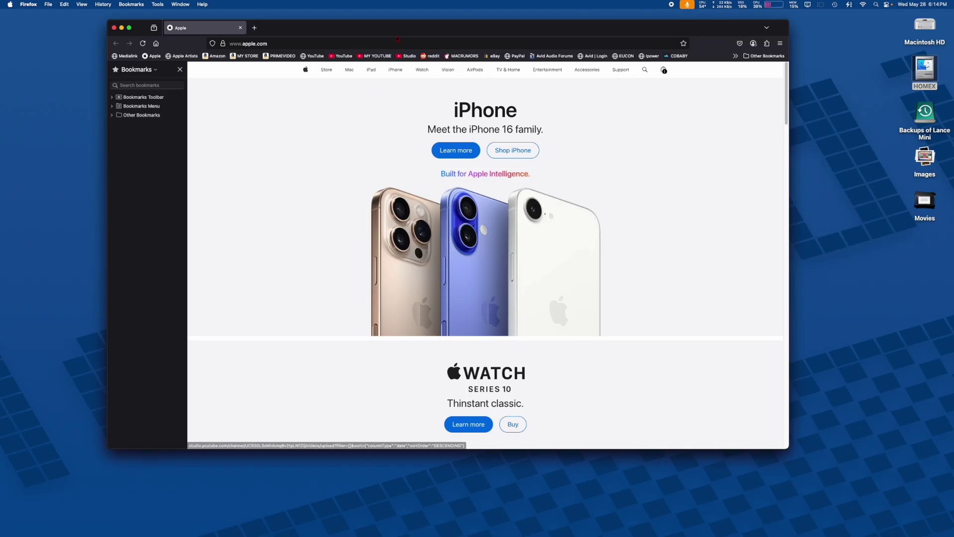
- Load icloud.com in Firefox and open the Photos app from the iCloud dashboard
left_click(394, 42)
type("icloud.com/")
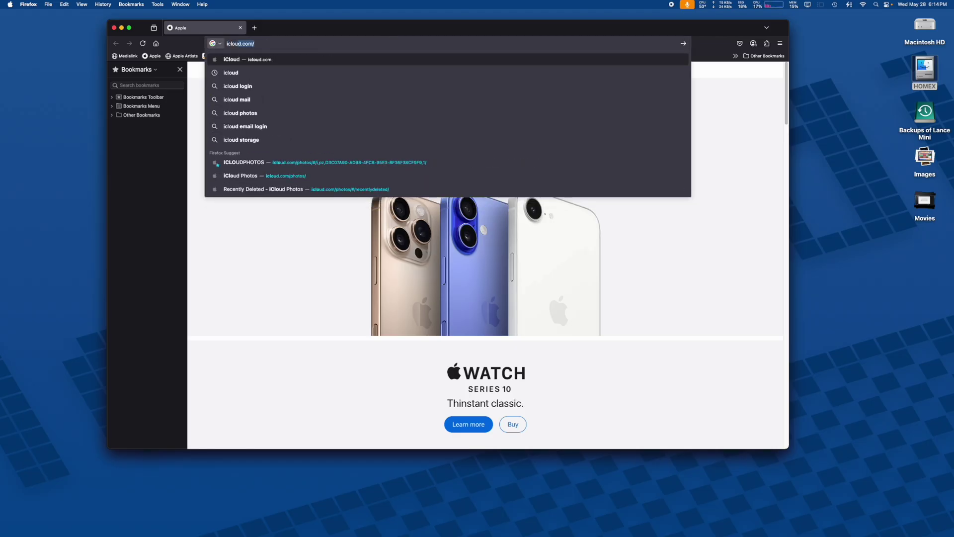
key("Return")
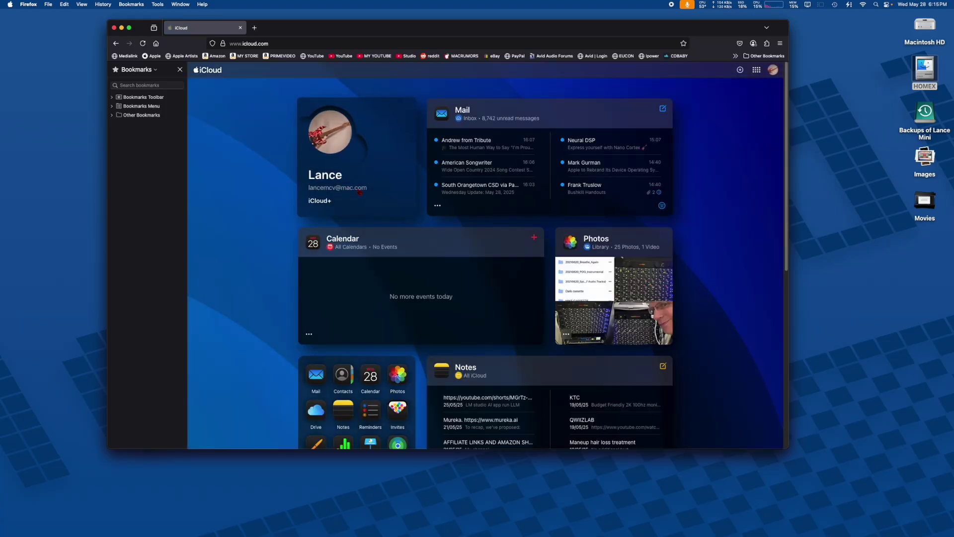
scroll(377, 241, "down", 3)
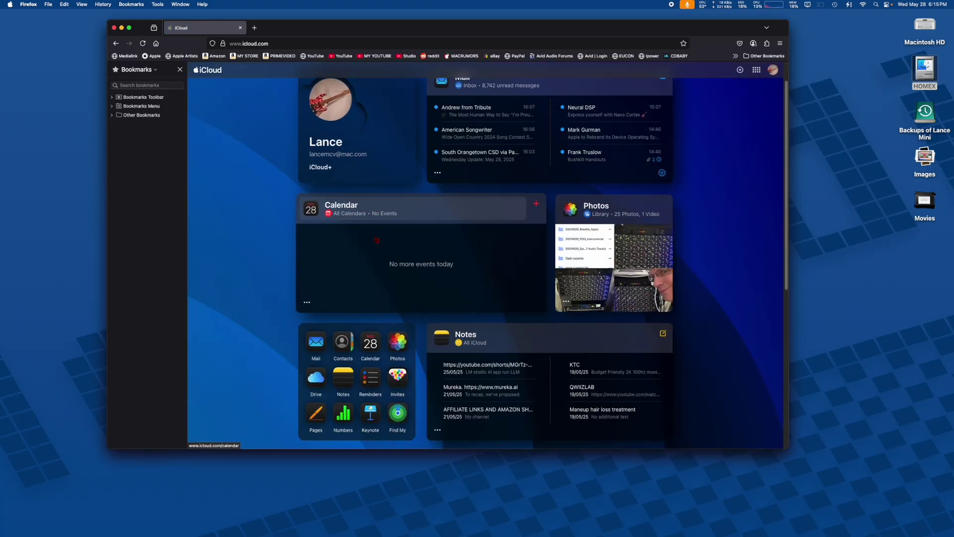
scroll(376, 240, "down", 3)
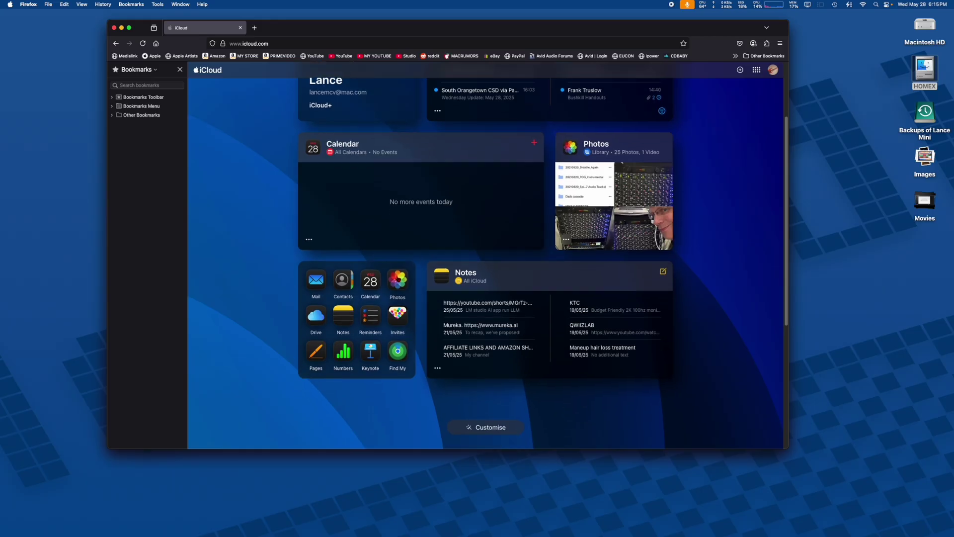
left_click(399, 286)
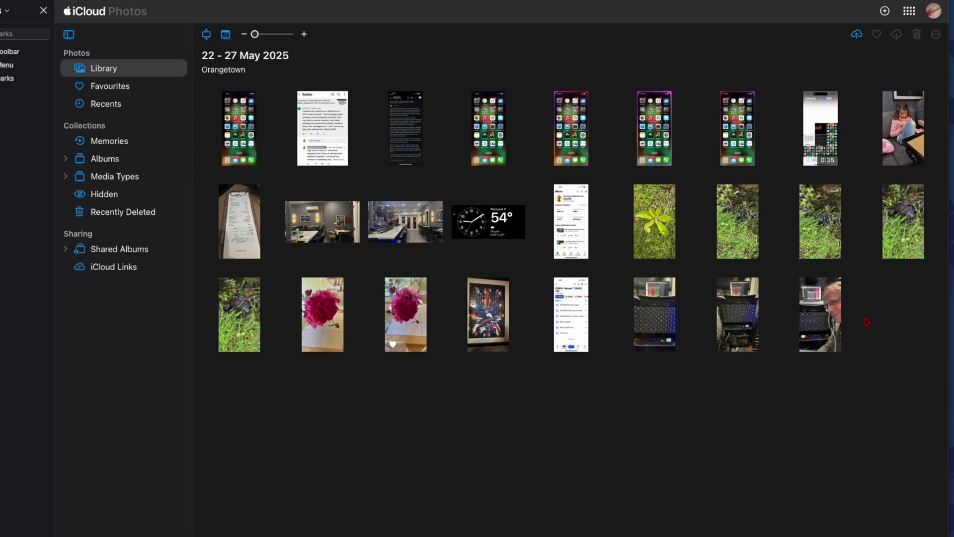
- Select all 26 photos and videos in the iCloud library and delete them from all devices
left_click(823, 325)
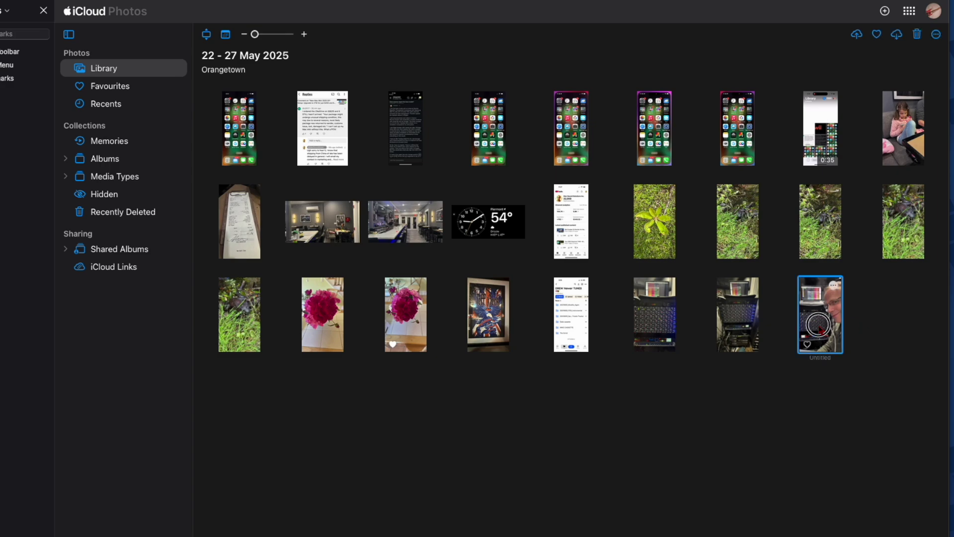
key("super+a")
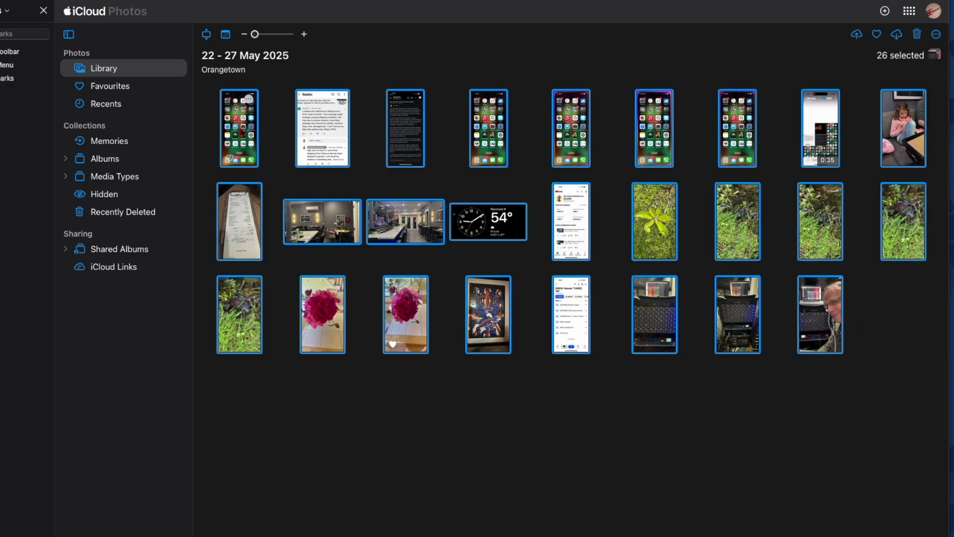
left_click(917, 35)
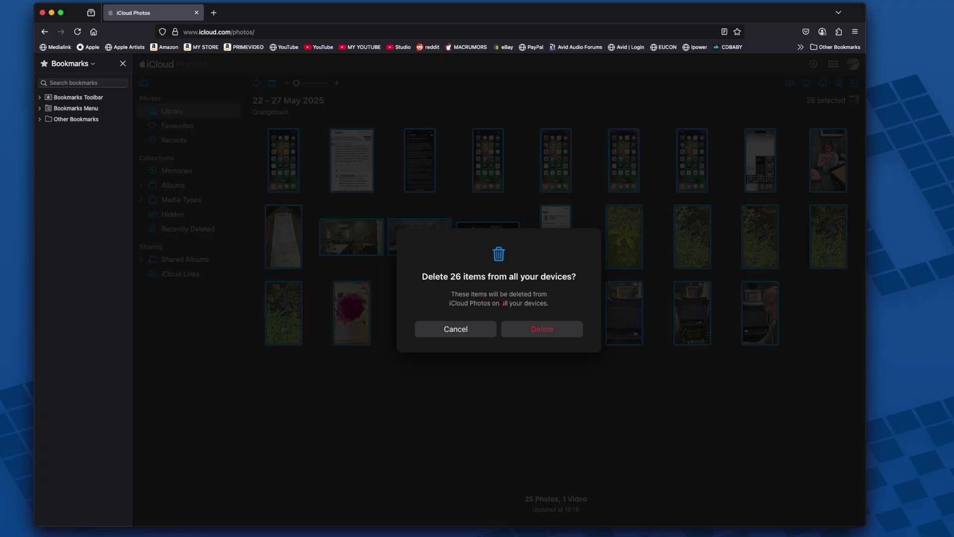
left_click(560, 329)
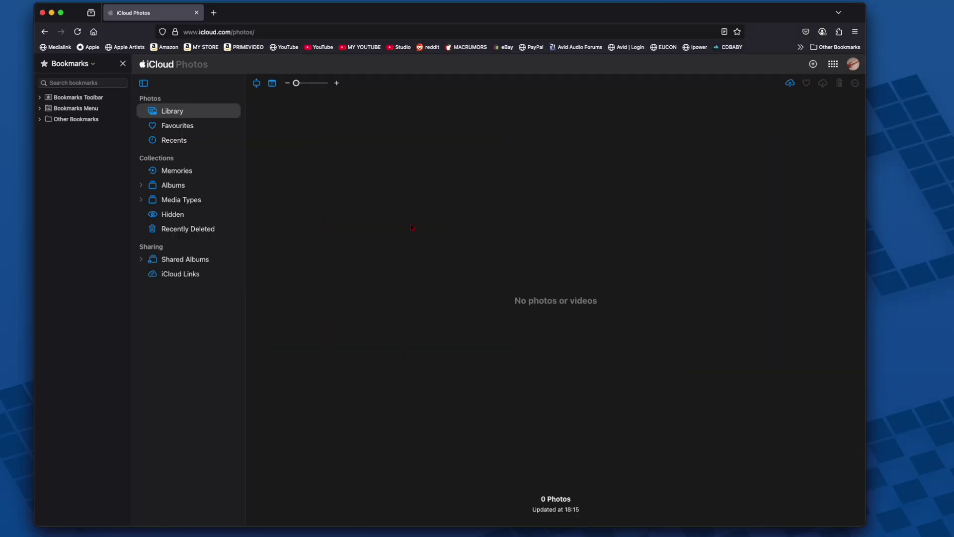
- Permanently erase all 27 items in the Recently Deleted album
left_click(194, 229)
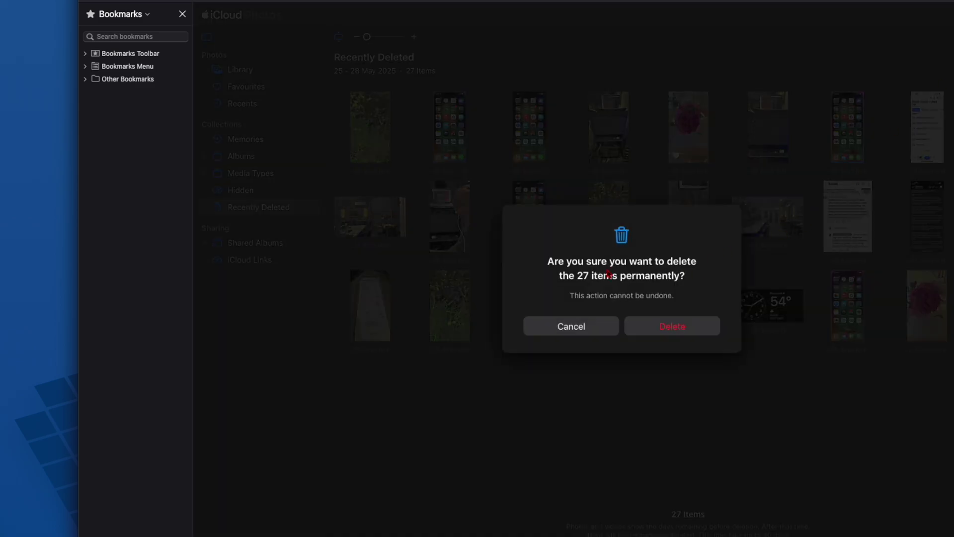
left_click(693, 328)
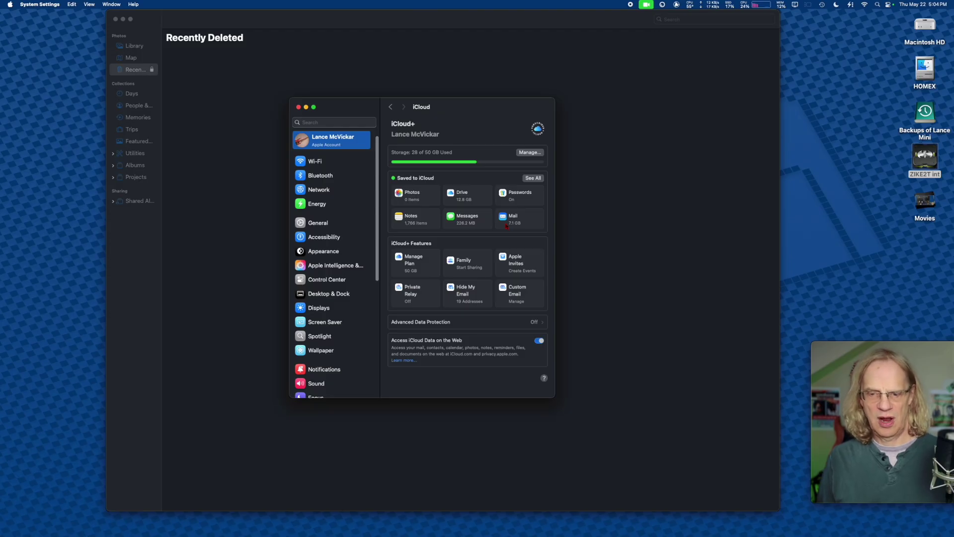
- Close the iCloud storage settings window and bring the Photos app to the front
left_click(299, 107)
left_click(304, 85)
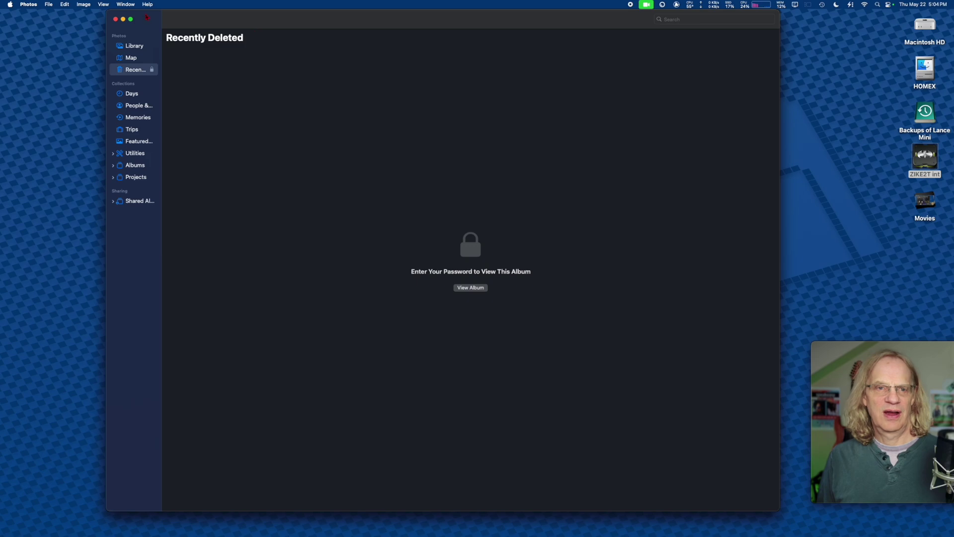
left_click(31, 4)
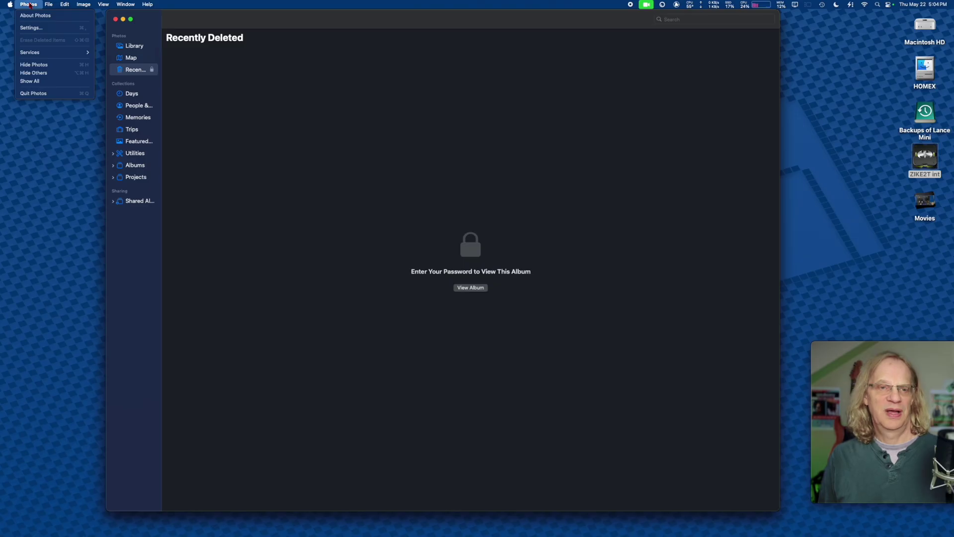
- Shrink the Photos window and reposition it near the screen centre
left_click_drag(223, 15, 203, 15)
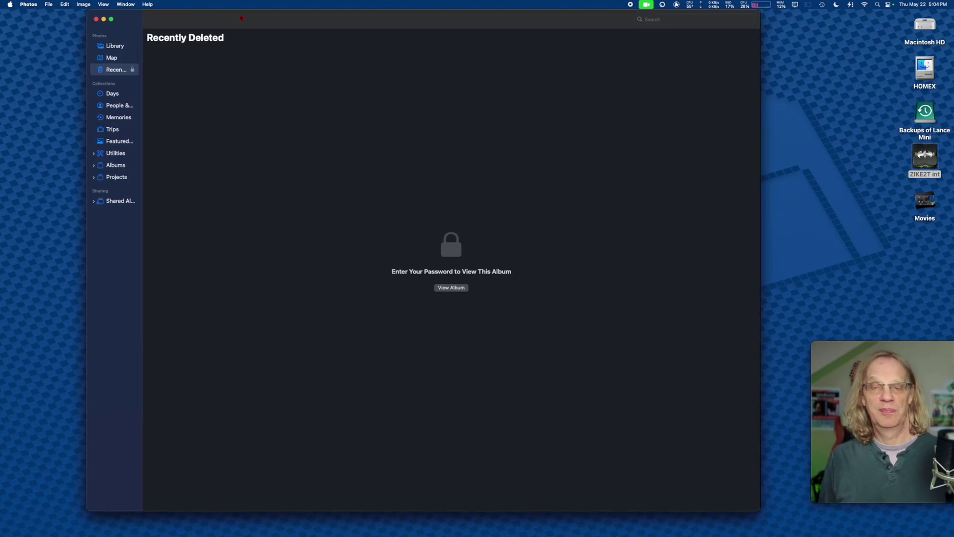
left_click_drag(238, 18, 238, 15)
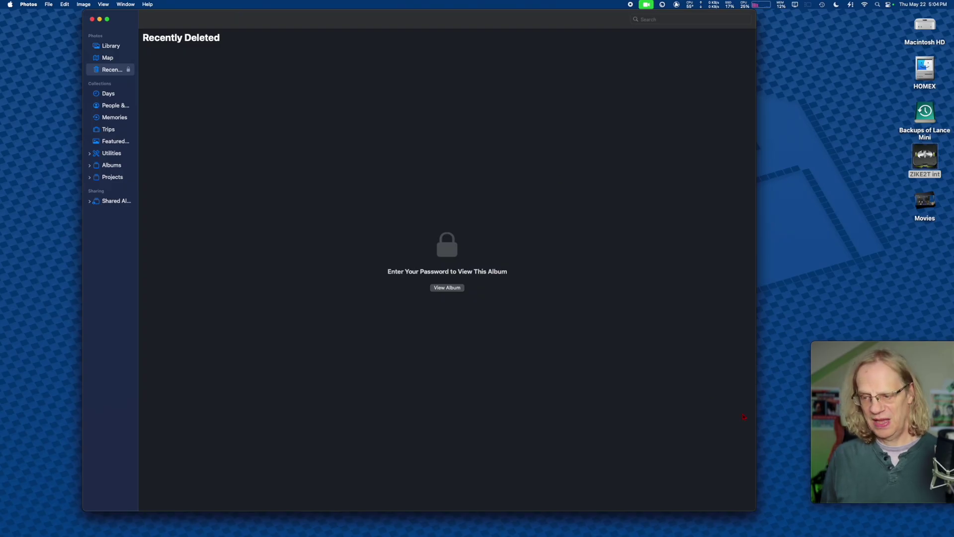
left_click_drag(754, 512, 592, 320)
left_click_drag(334, 26, 380, 41)
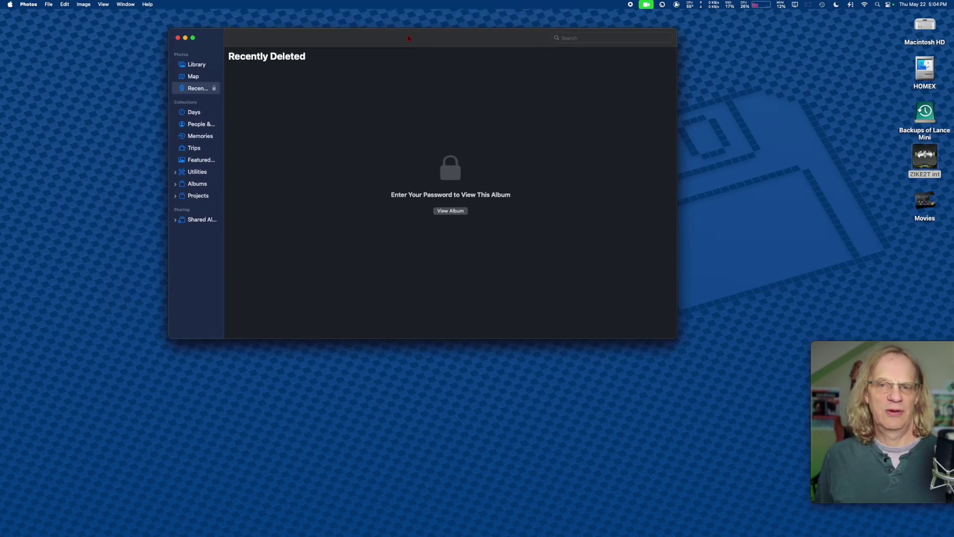
left_click_drag(409, 39, 418, 32)
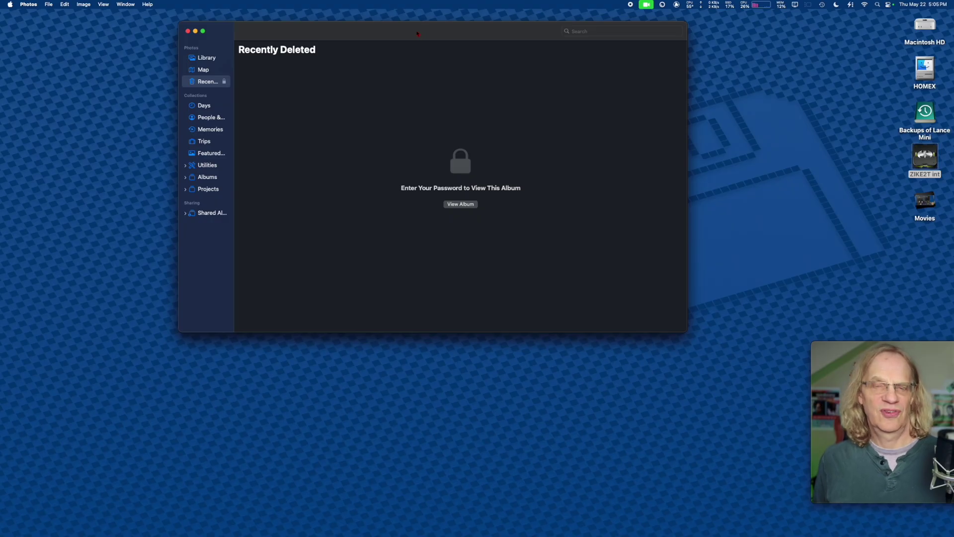